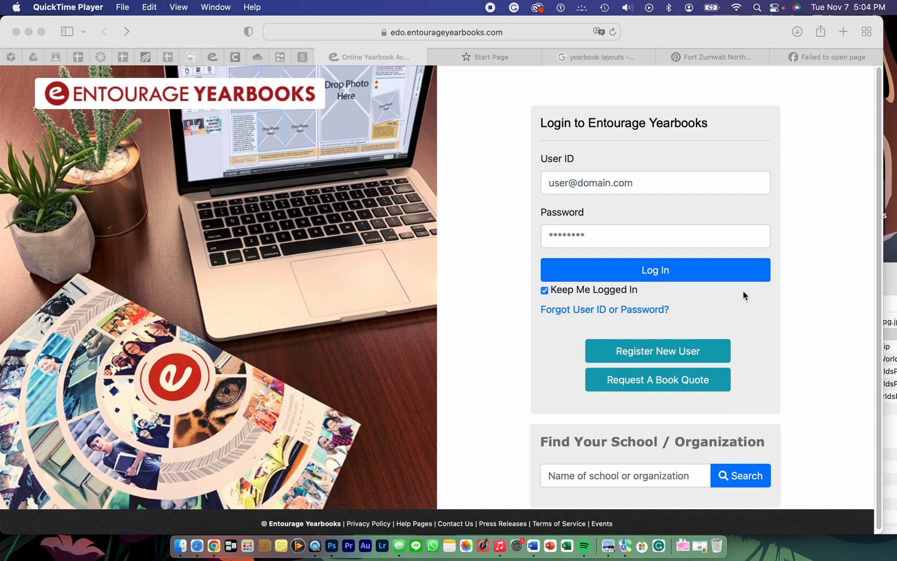
# Step: Log in with the saved user ID and password, and open the current yearbook project in the page designer
pyautogui.click(664, 187)
pyautogui.click(640, 185)
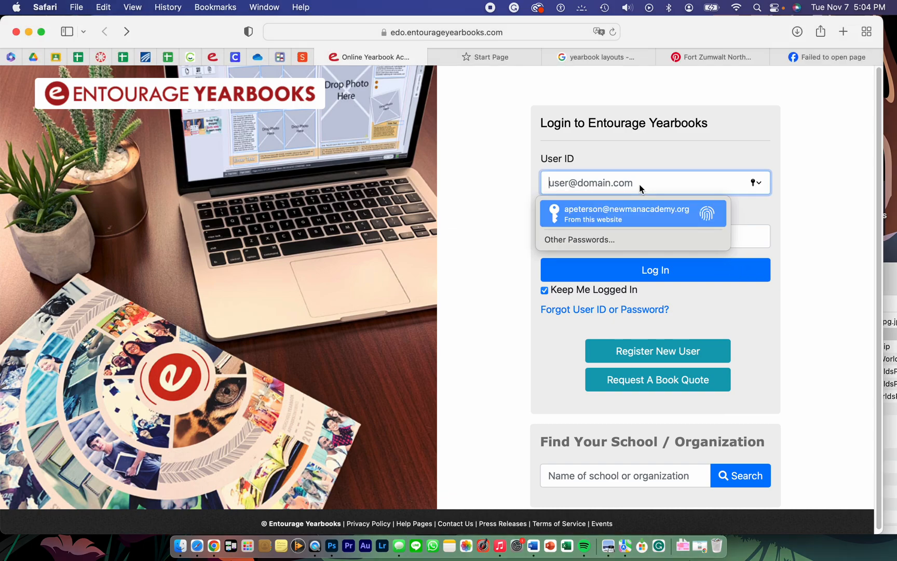
pyautogui.press('Return')
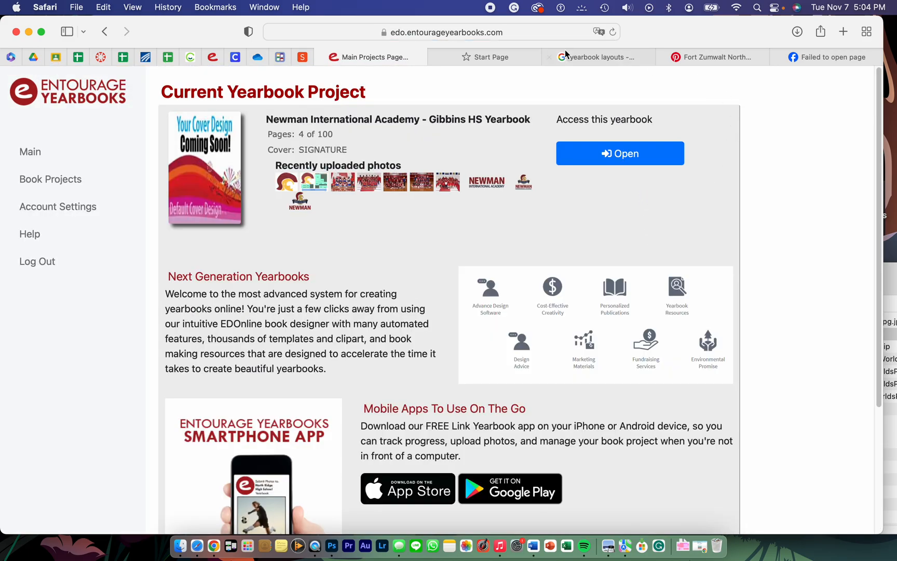
pyautogui.click(617, 157)
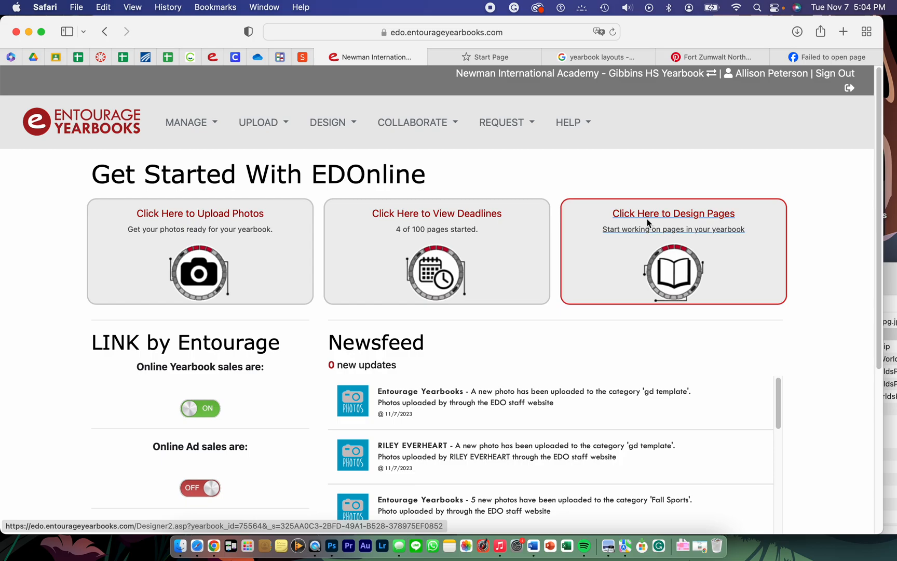
pyautogui.click(674, 215)
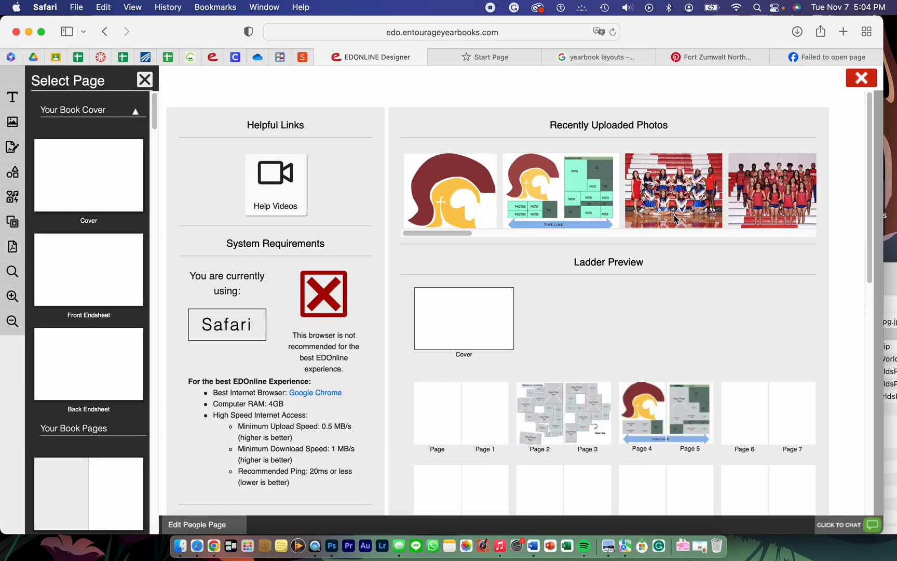
# Step: Review the Entourage Website Page Assignments instructions and page list in the Canvas course's ENTOURAGE YEARBOOK LAYOUT module
pyautogui.click(101, 58)
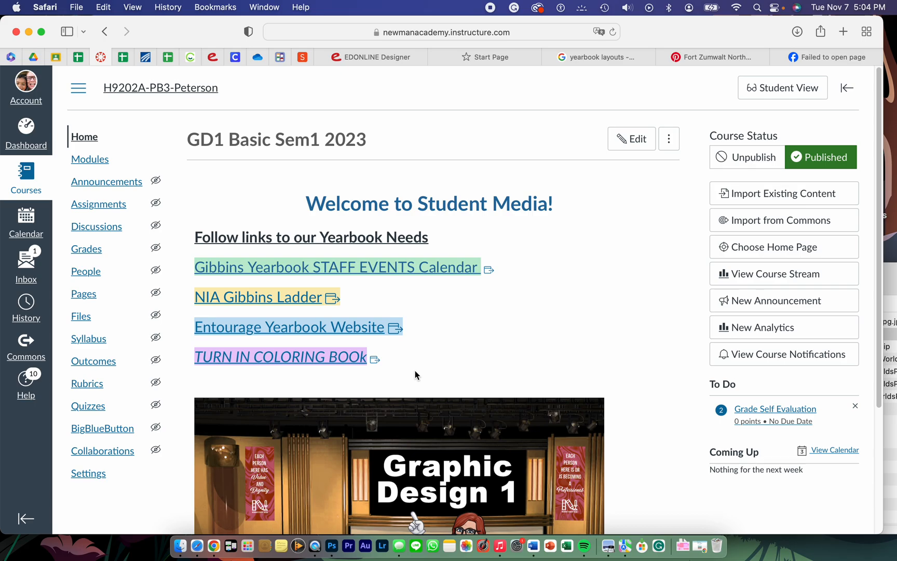
pyautogui.scroll(-1, 415, 370)
pyautogui.click(72, 158)
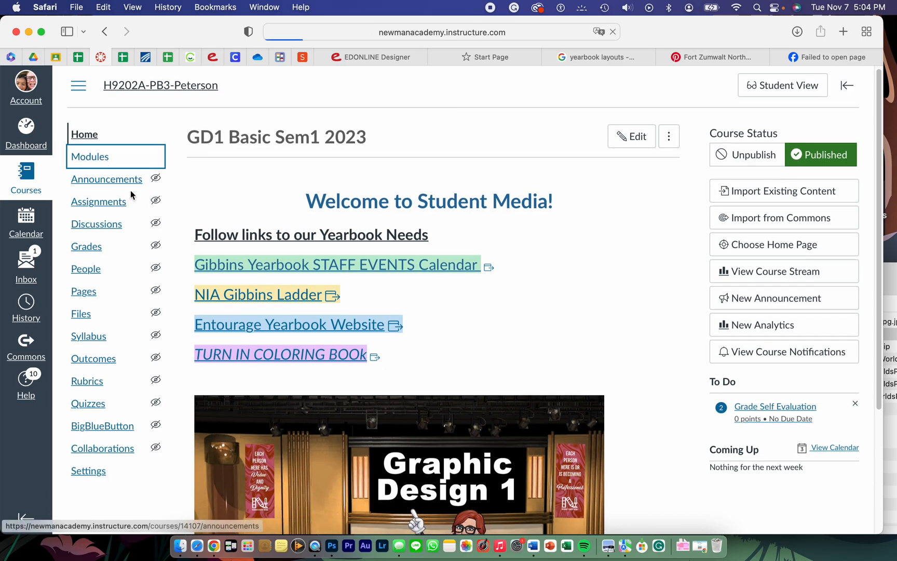
pyautogui.scroll(-2, 410, 375)
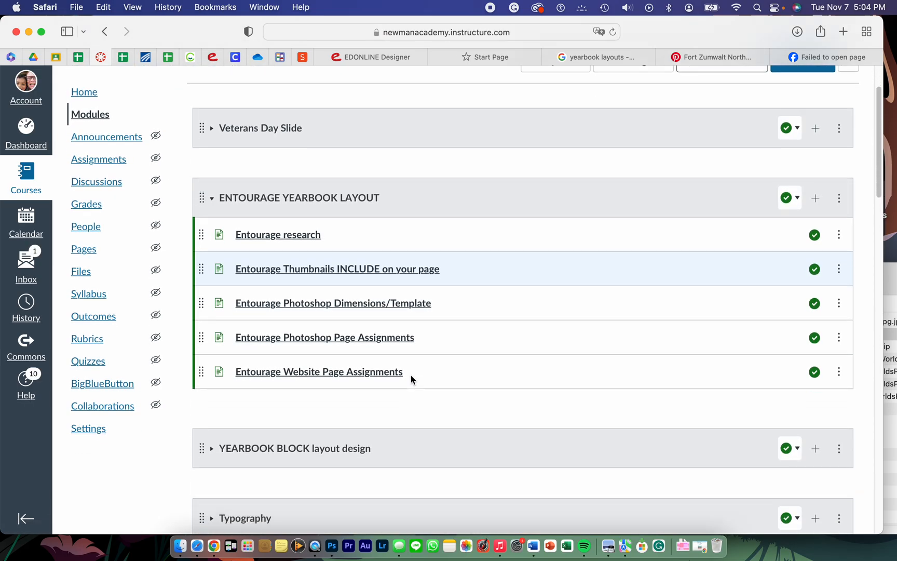
pyautogui.scroll(-3, 410, 375)
pyautogui.click(278, 277)
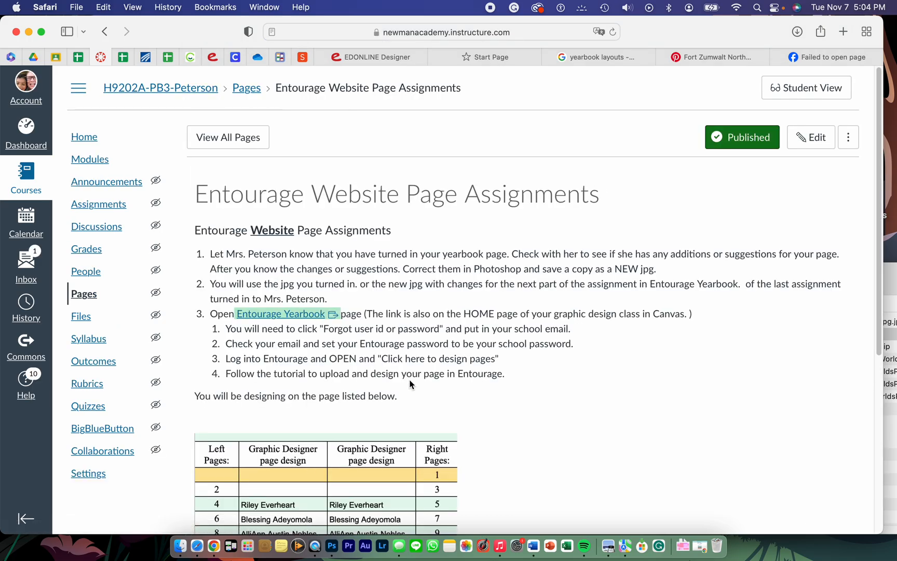
pyautogui.scroll(-5, 410, 384)
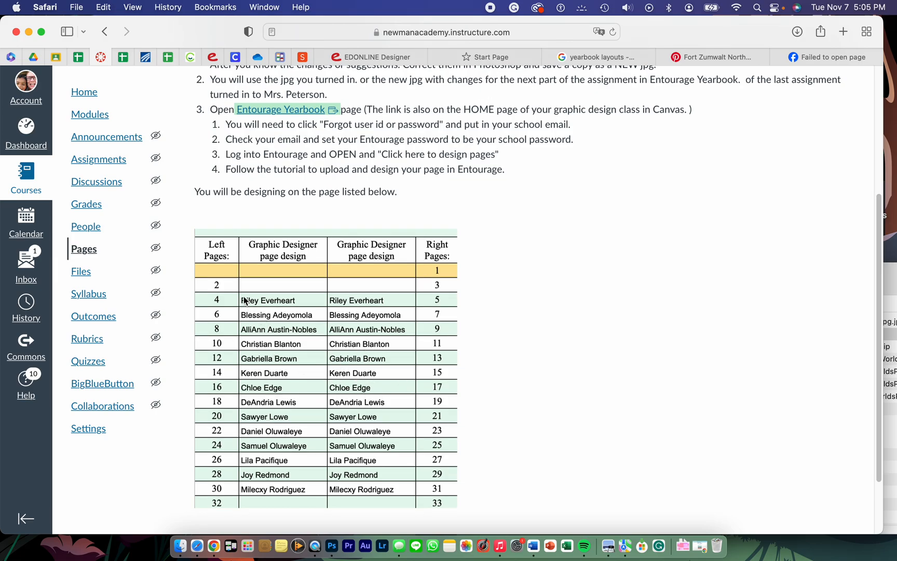
pyautogui.scroll(-1, 337, 462)
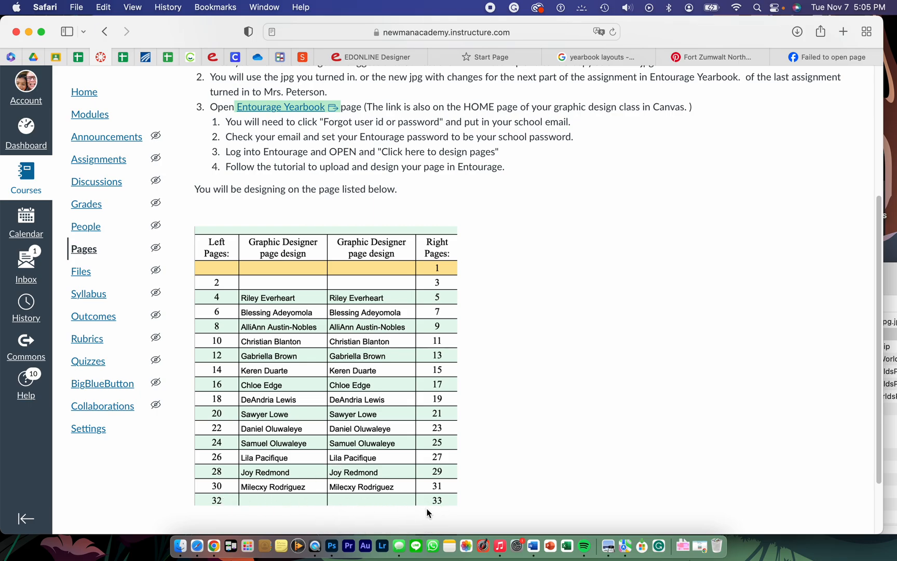
# Step: Return to the EDOnline designer and open the spread for pages 32 and 33 from the ladder preview
pyautogui.click(356, 60)
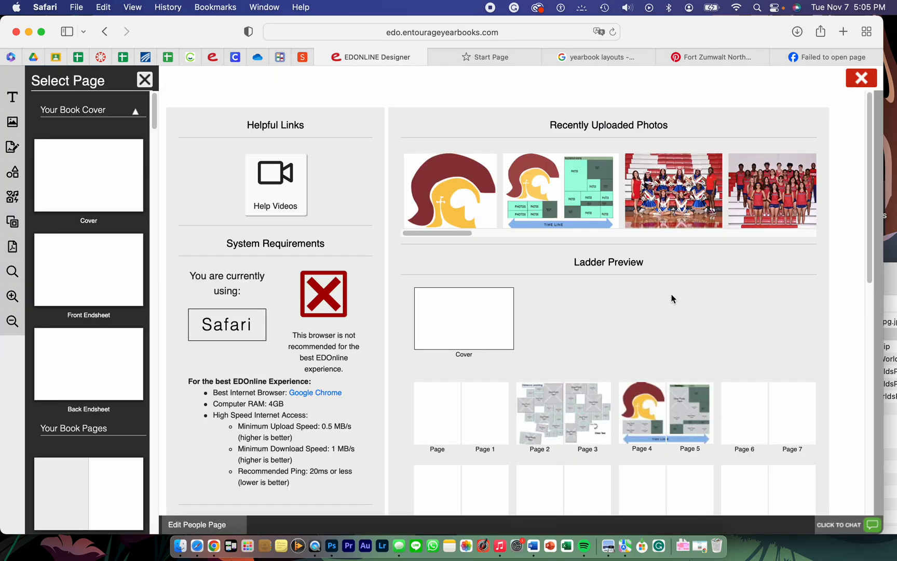
pyautogui.scroll(-1, 576, 399)
pyautogui.scroll(-10, 575, 397)
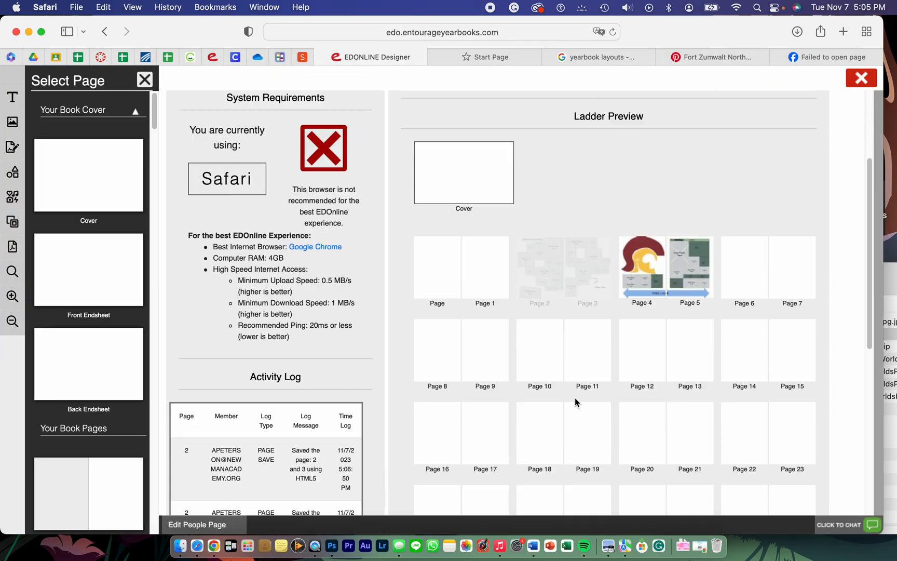
pyautogui.scroll(-2, 575, 398)
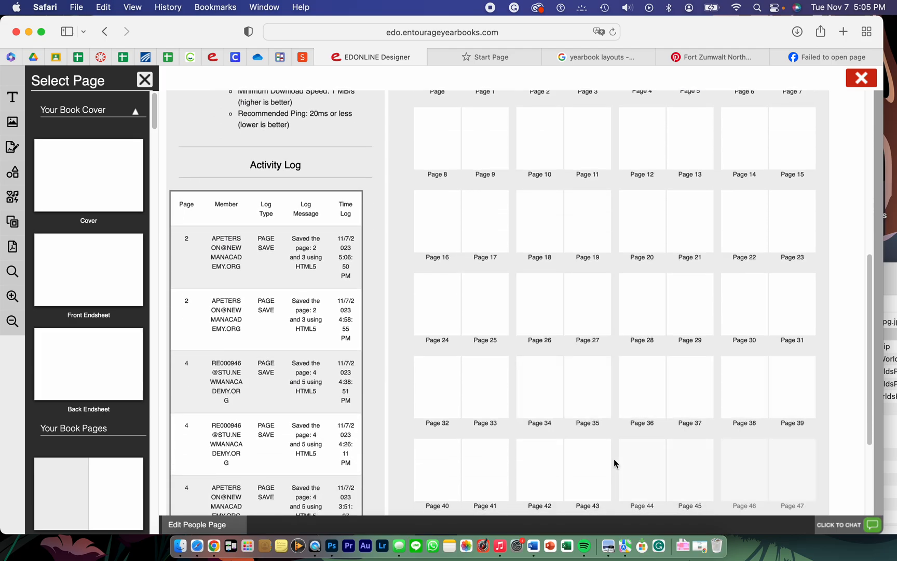
pyautogui.click(456, 396)
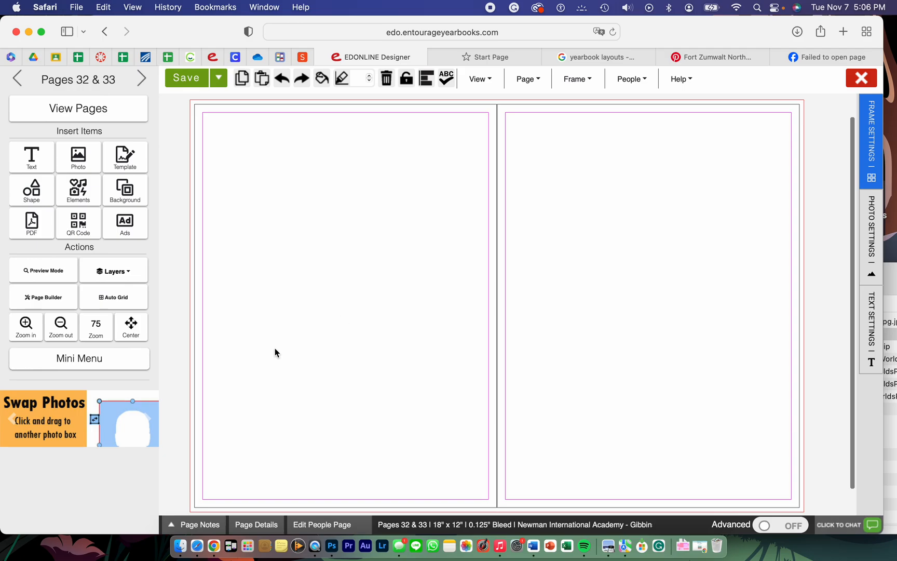
# Step: Upload the student's YearbookLayout2 JPEG from the Downloads folder into the gd template photo category
pyautogui.click(79, 155)
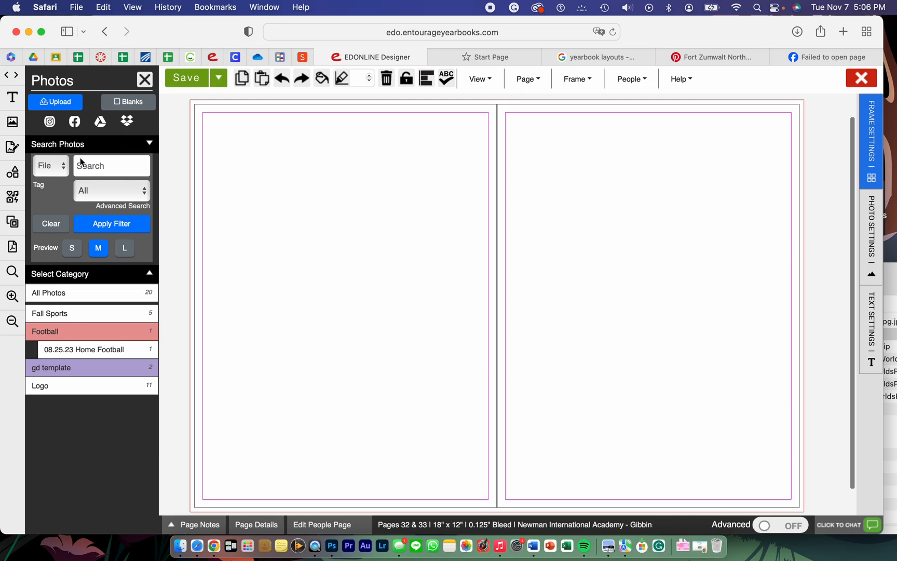
pyautogui.click(52, 104)
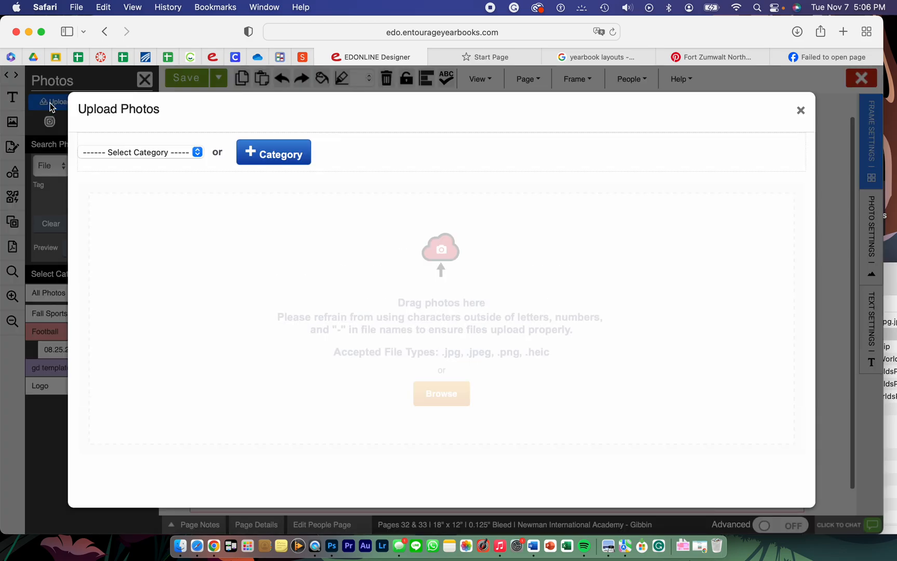
pyautogui.click(200, 153)
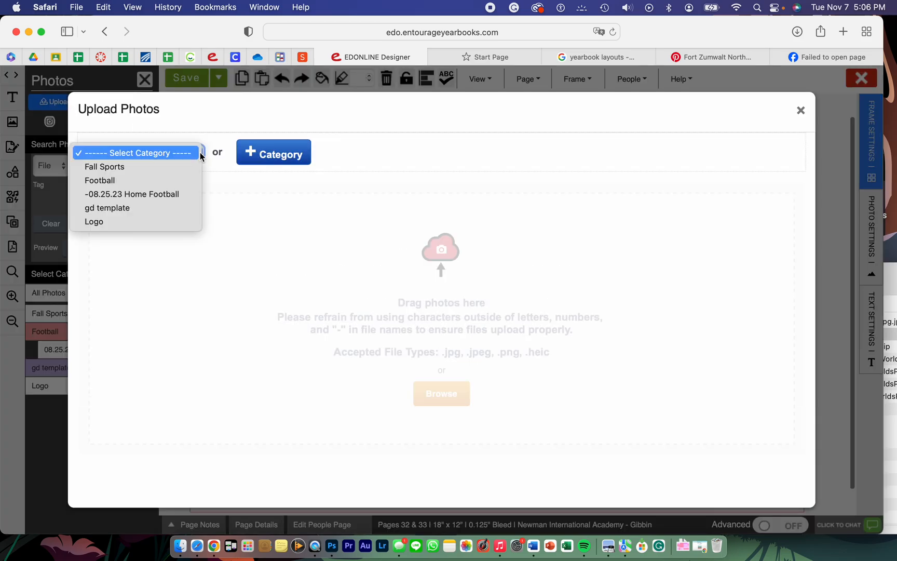
pyautogui.click(176, 206)
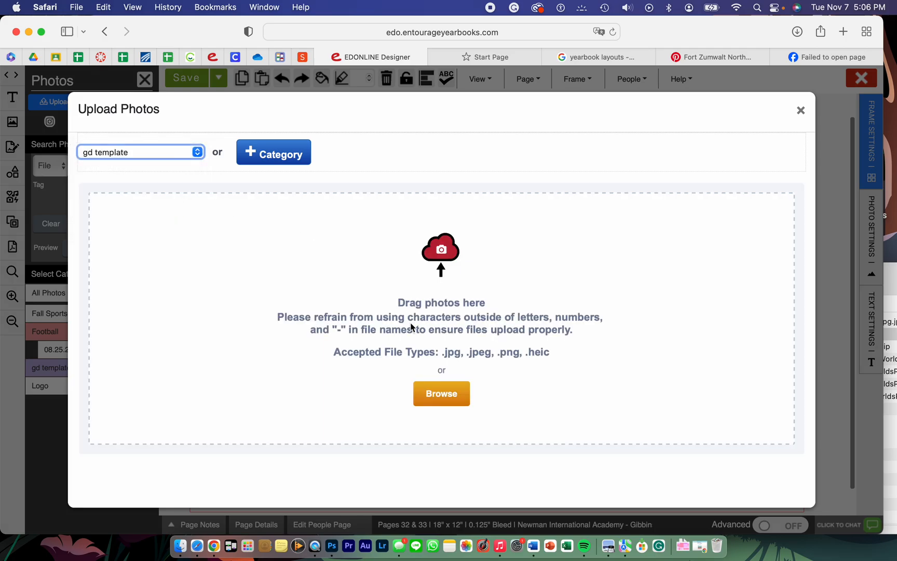
pyautogui.click(443, 396)
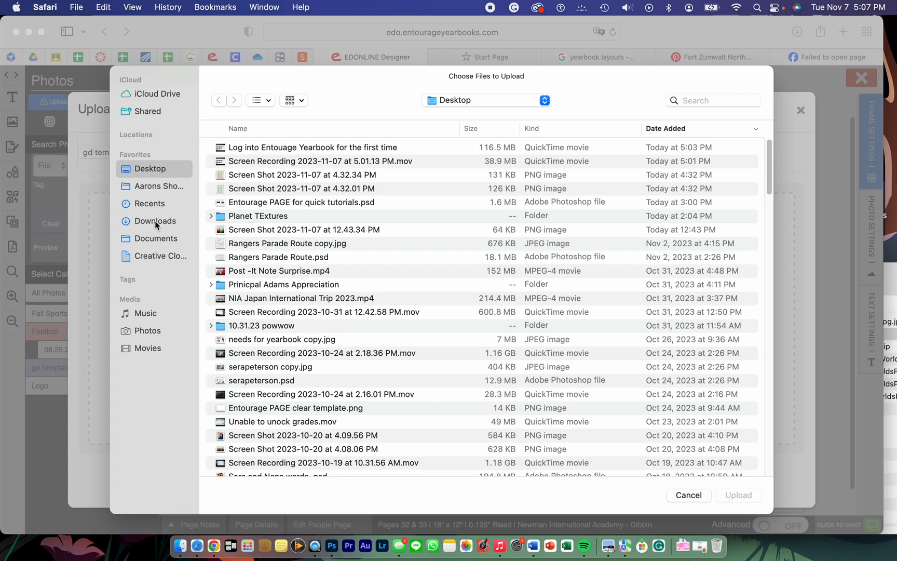
pyautogui.click(155, 220)
pyautogui.click(294, 148)
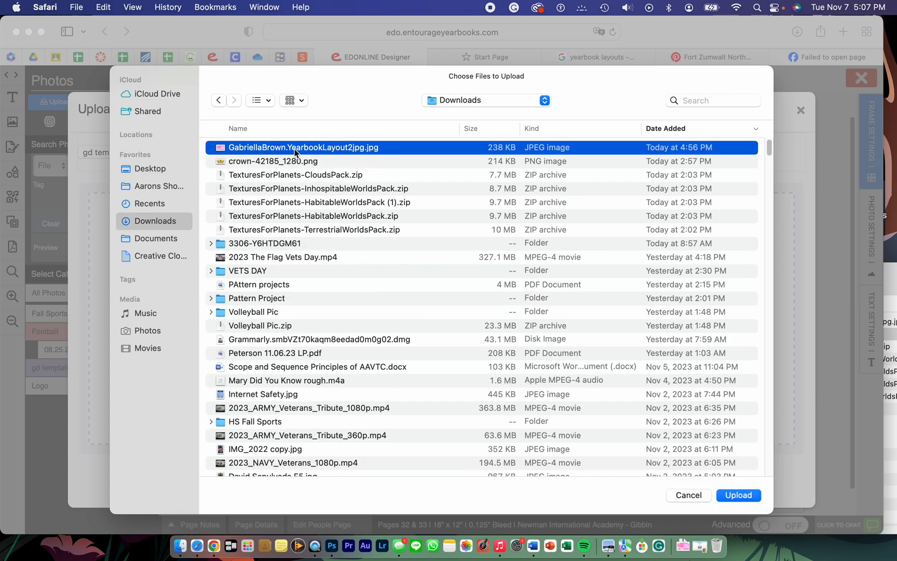
pyautogui.click(741, 498)
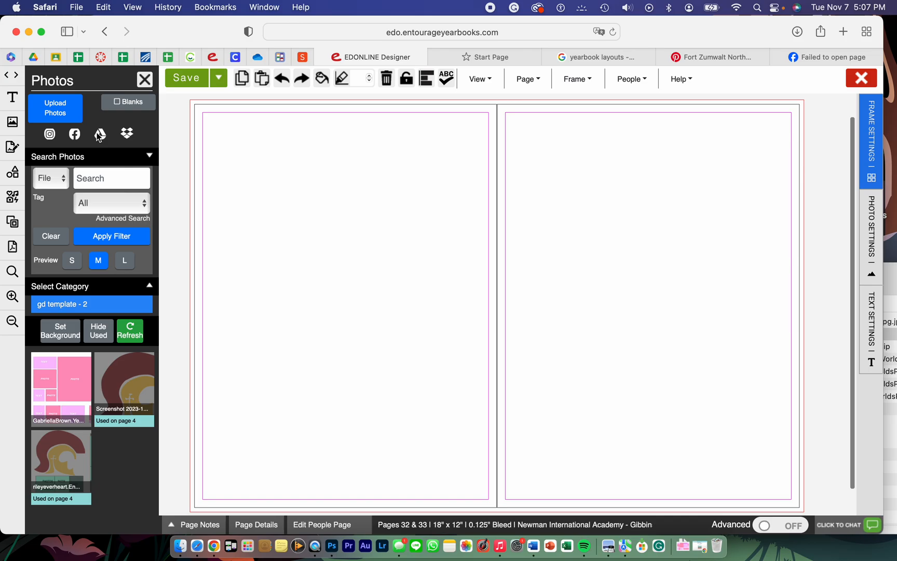
# Step: Insert a Standard blank photo frame on page 32 near the center fold
pyautogui.moveTo(58, 379)
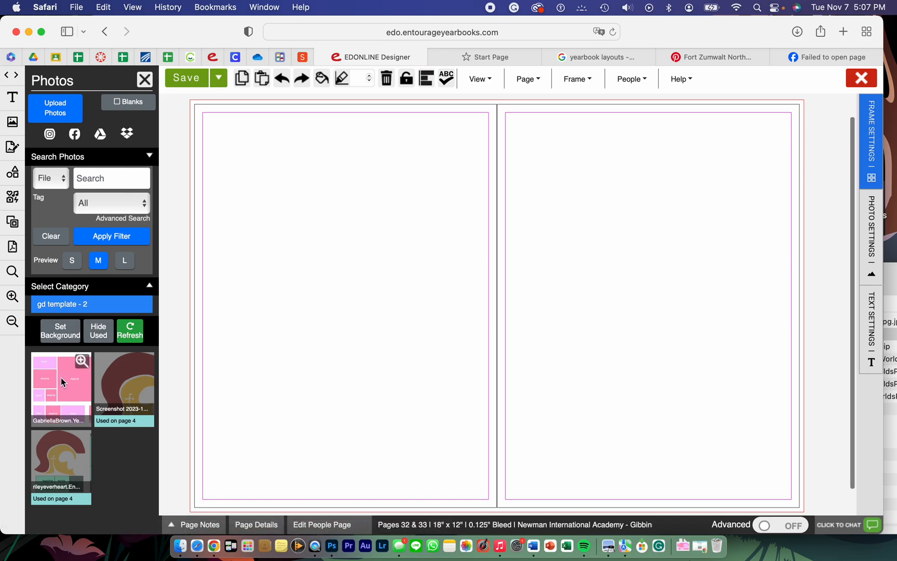
pyautogui.click(131, 104)
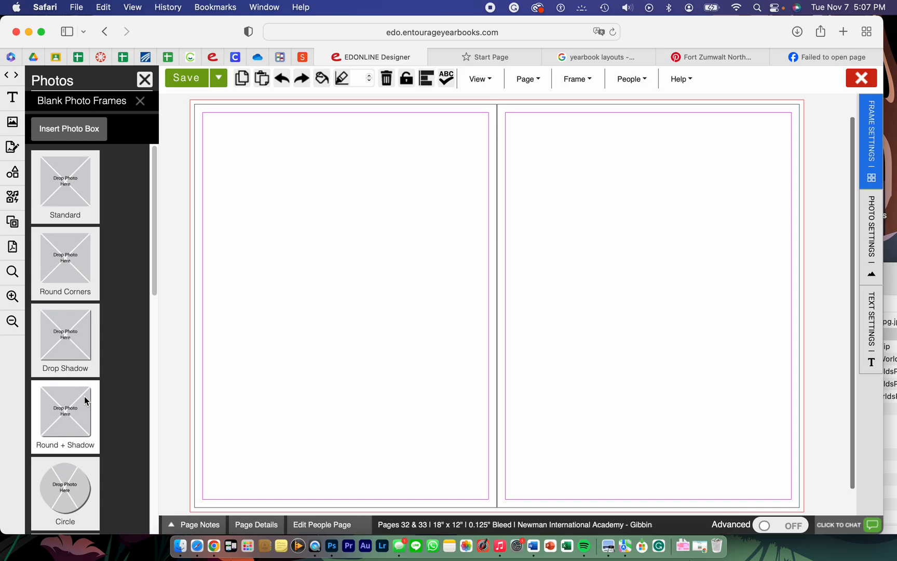
pyautogui.scroll(-10, 85, 397)
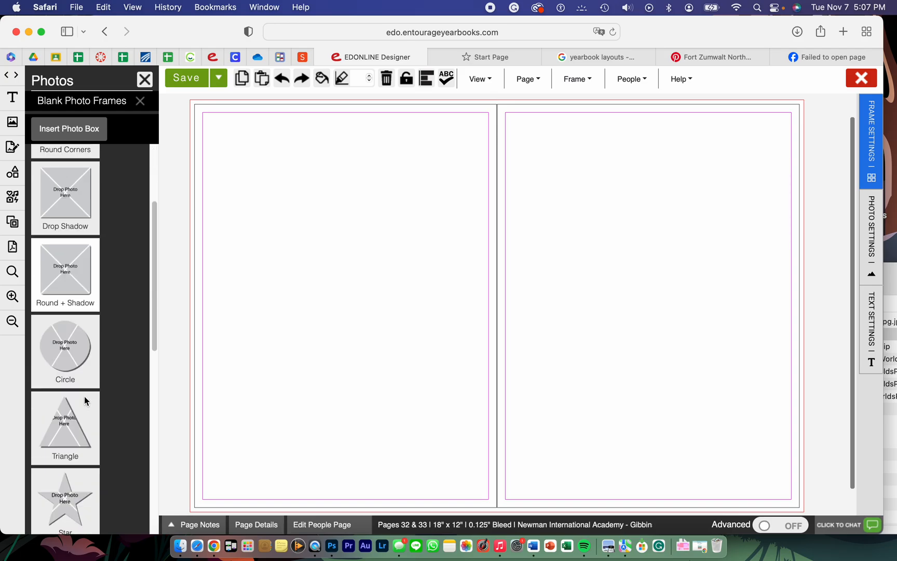
pyautogui.scroll(-3, 84, 397)
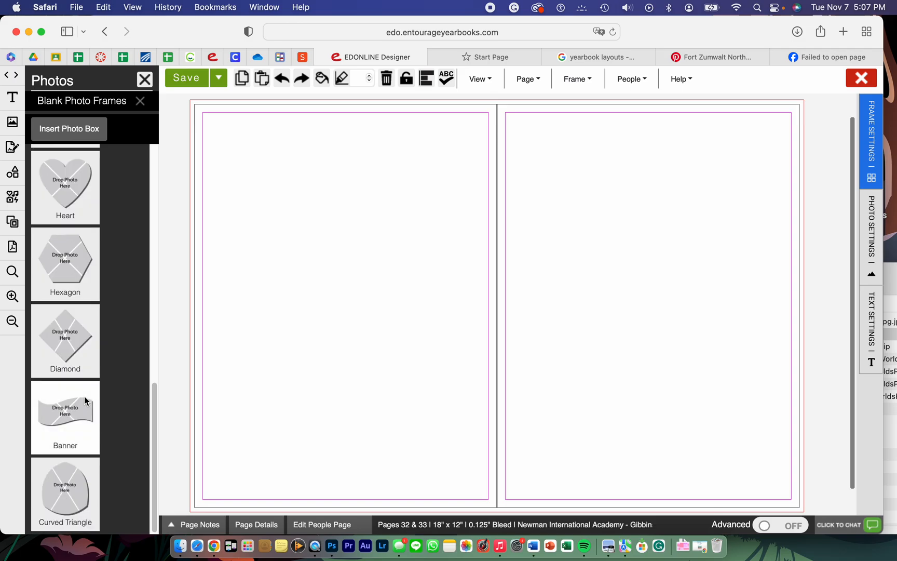
pyautogui.scroll(8, 86, 402)
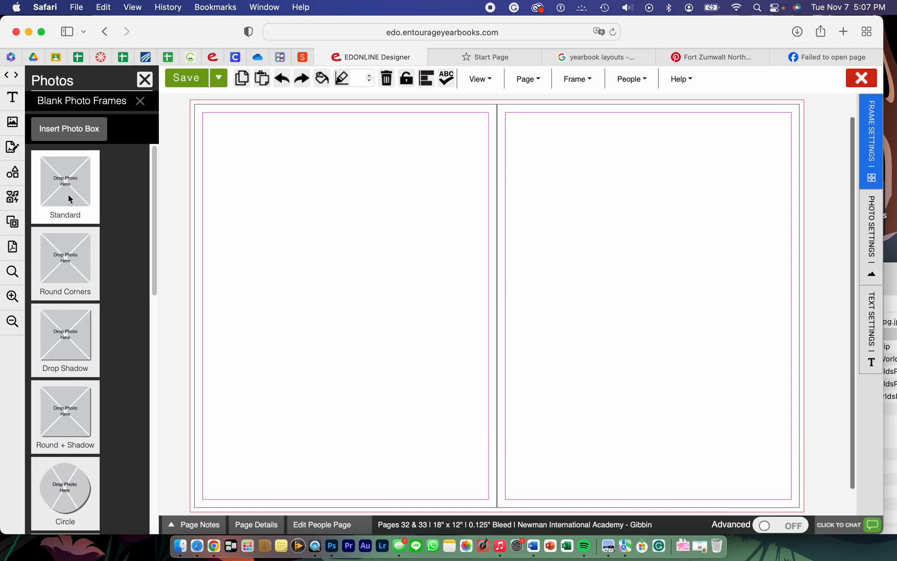
pyautogui.click(48, 188)
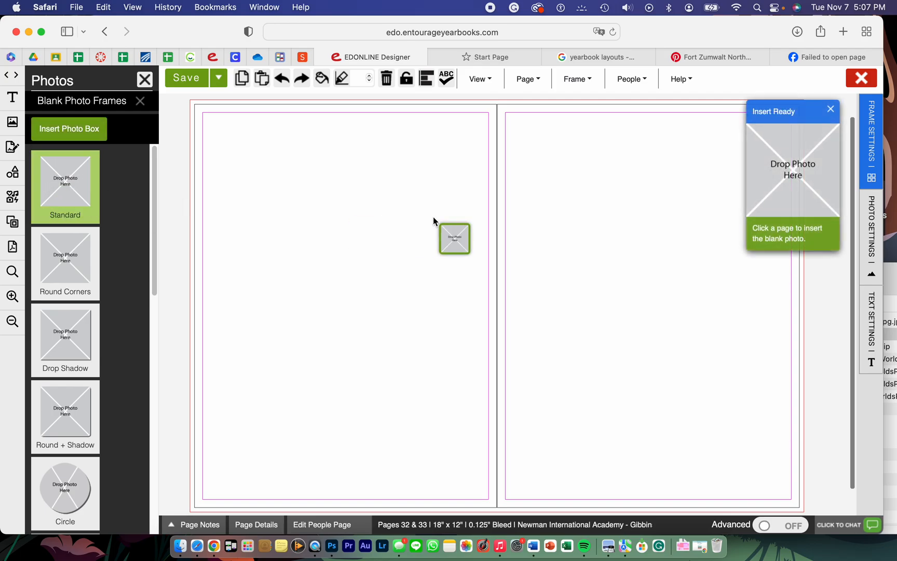
pyautogui.click(433, 219)
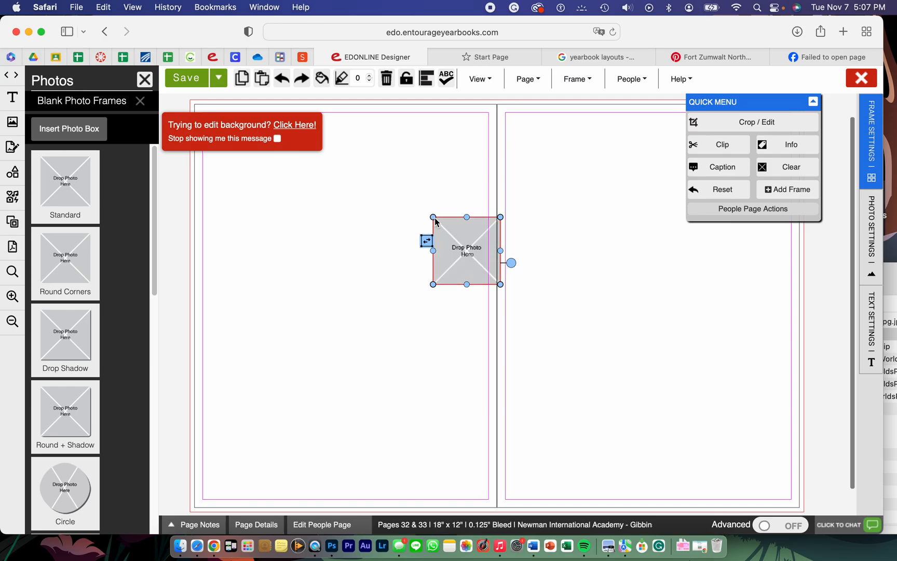
# Step: Stretch the blank photo frame to the outer bleed edges so it covers the whole spread of pages 32 and 33
pyautogui.moveTo(435, 218); pyautogui.dragTo(390, 118)
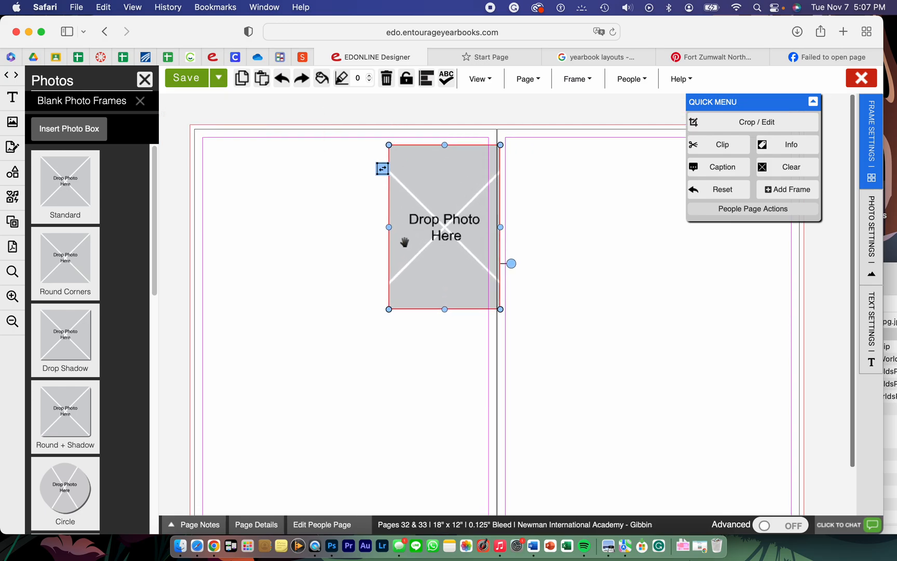
pyautogui.moveTo(389, 231); pyautogui.dragTo(187, 273)
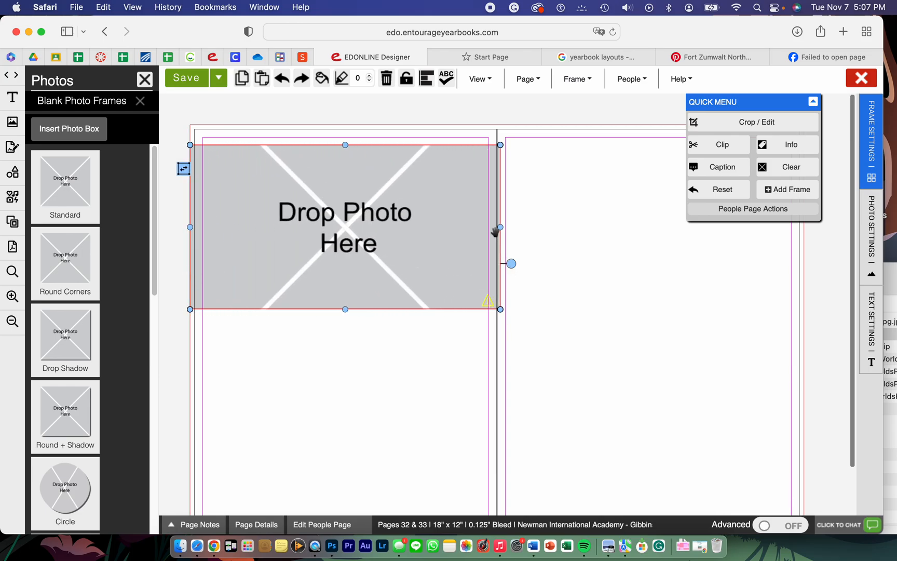
pyautogui.moveTo(500, 228); pyautogui.dragTo(804, 238)
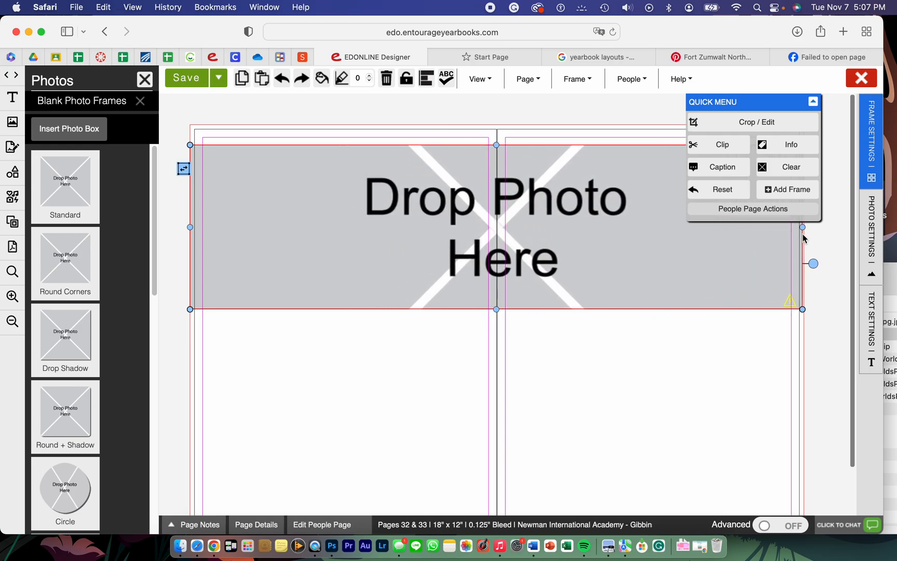
pyautogui.moveTo(496, 145); pyautogui.dragTo(499, 126)
pyautogui.moveTo(497, 310); pyautogui.dragTo(512, 495)
pyautogui.click(497, 446)
pyautogui.moveTo(497, 446); pyautogui.dragTo(496, 487)
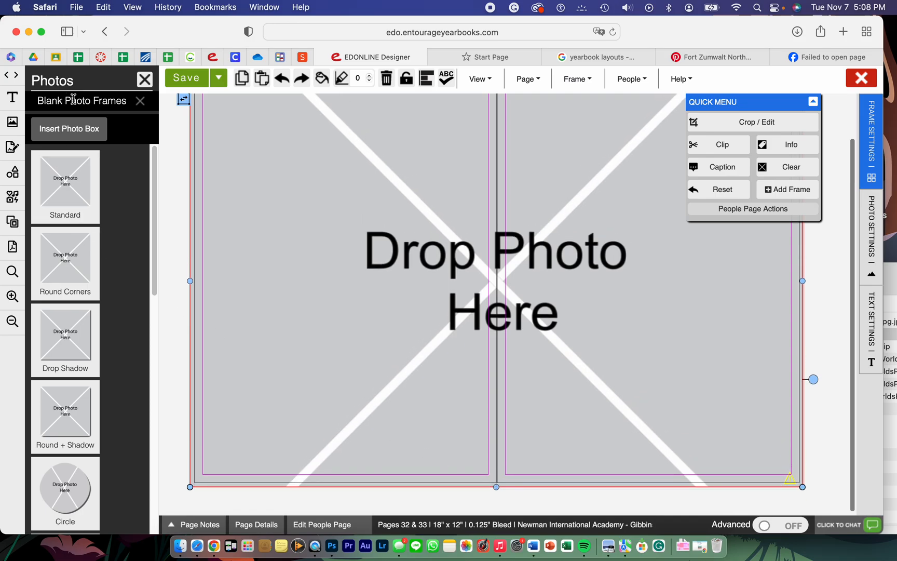
pyautogui.click(144, 79)
pyautogui.click(68, 161)
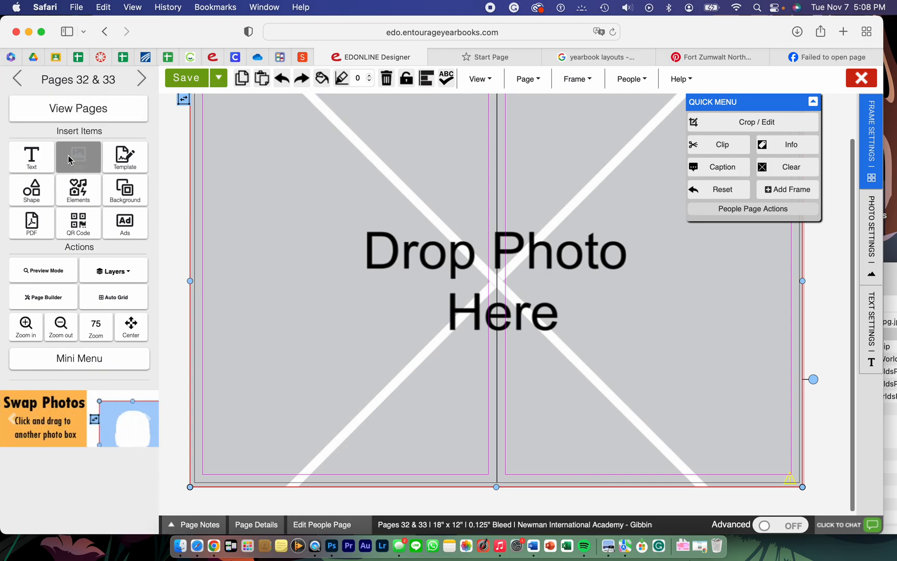
pyautogui.click(144, 79)
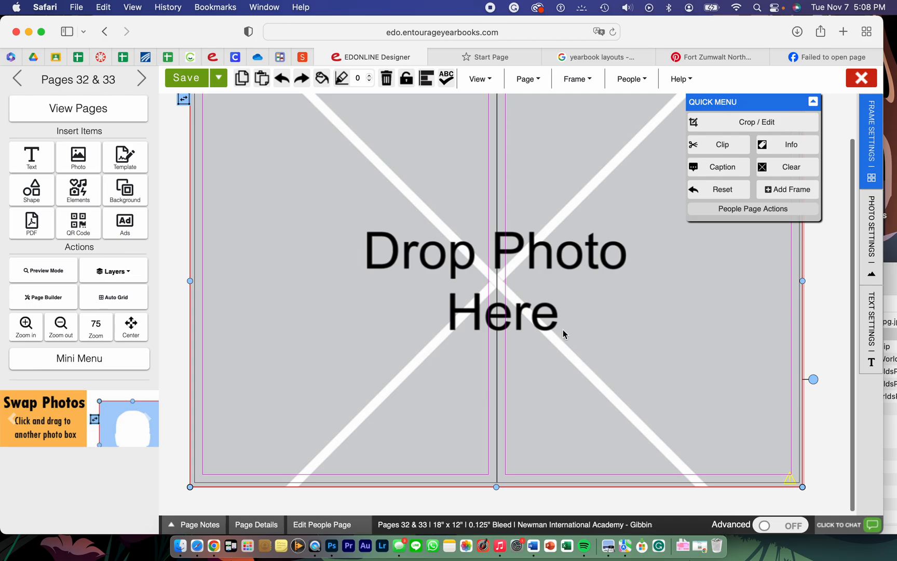
pyautogui.click(170, 237)
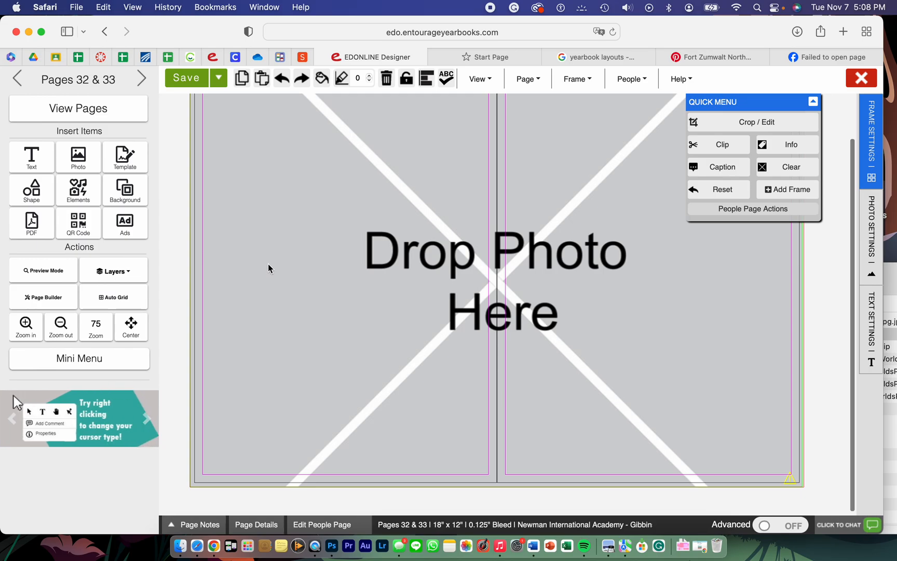
# Step: Place the student's YearbookLayout image from the gd template photo category into the blank frame covering pages 32 and 33
pyautogui.click(63, 159)
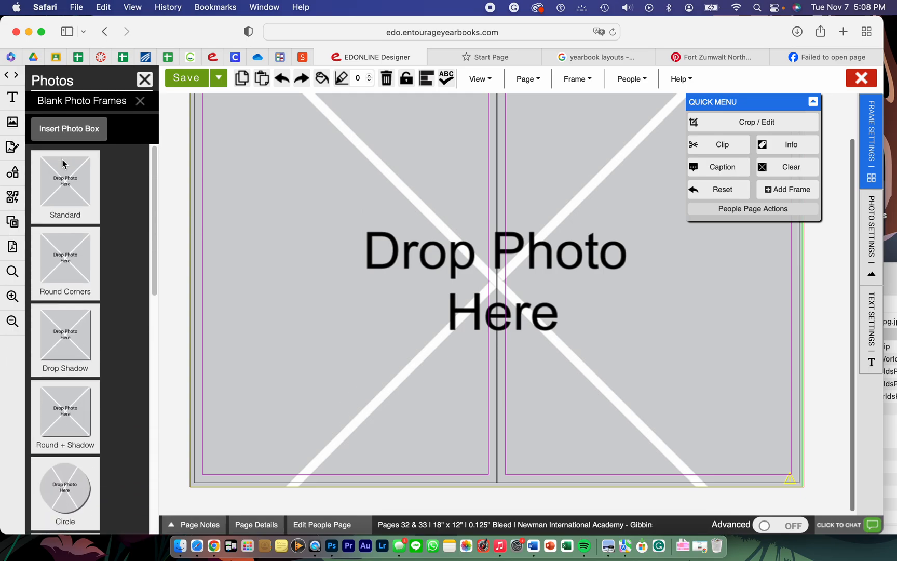
pyautogui.click(140, 102)
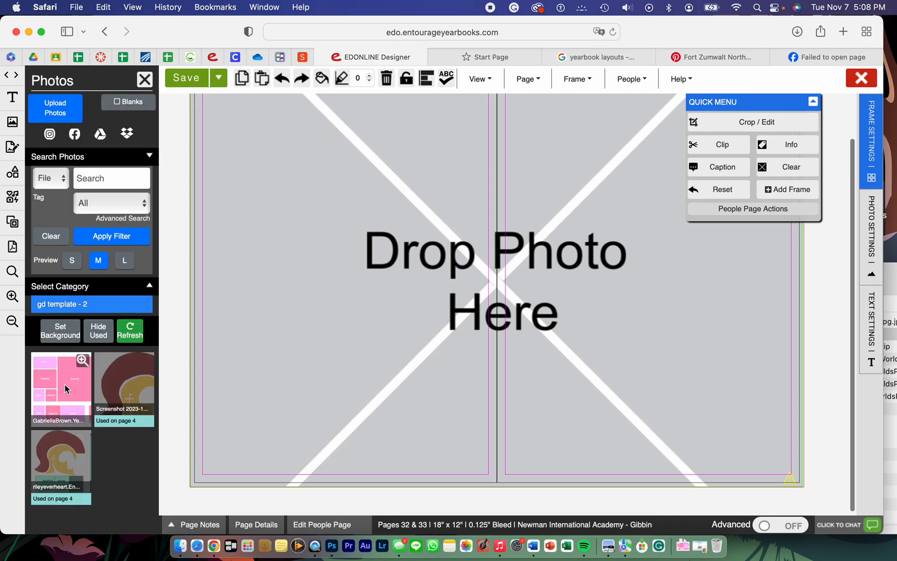
pyautogui.moveTo(64, 384); pyautogui.dragTo(338, 319)
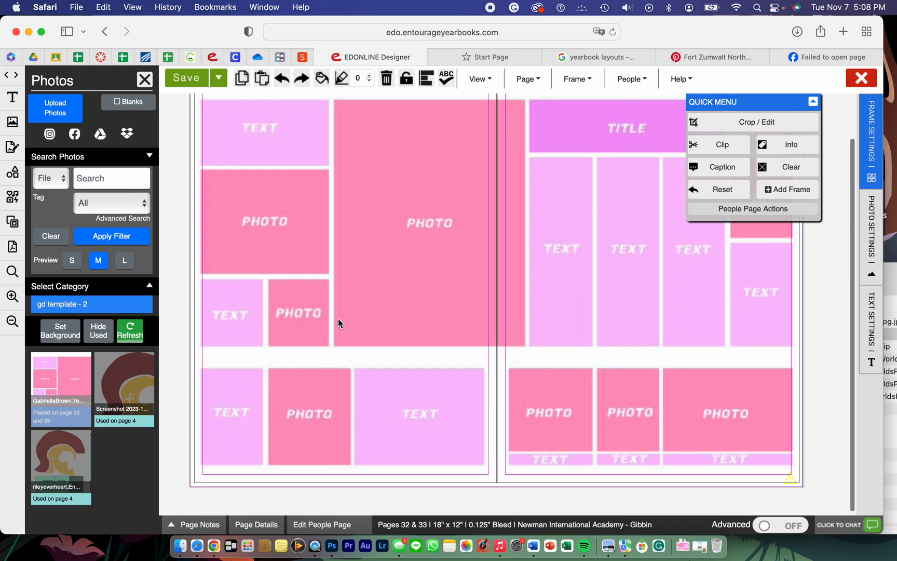
# Step: Collapse the Quick Menu and lock the full-spread layout image frame in place on pages 32 and 33
pyautogui.scroll(3, 379, 362)
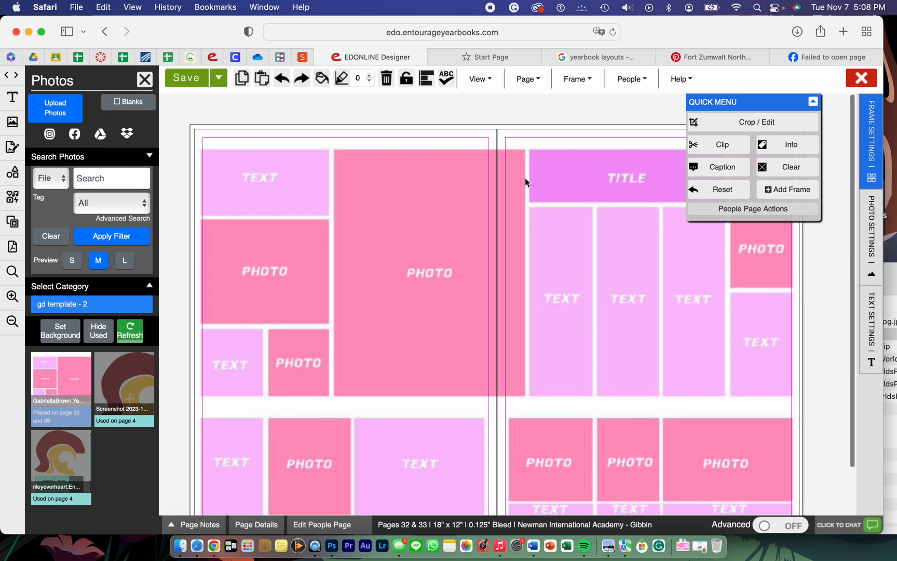
pyautogui.click(202, 125)
pyautogui.click(814, 101)
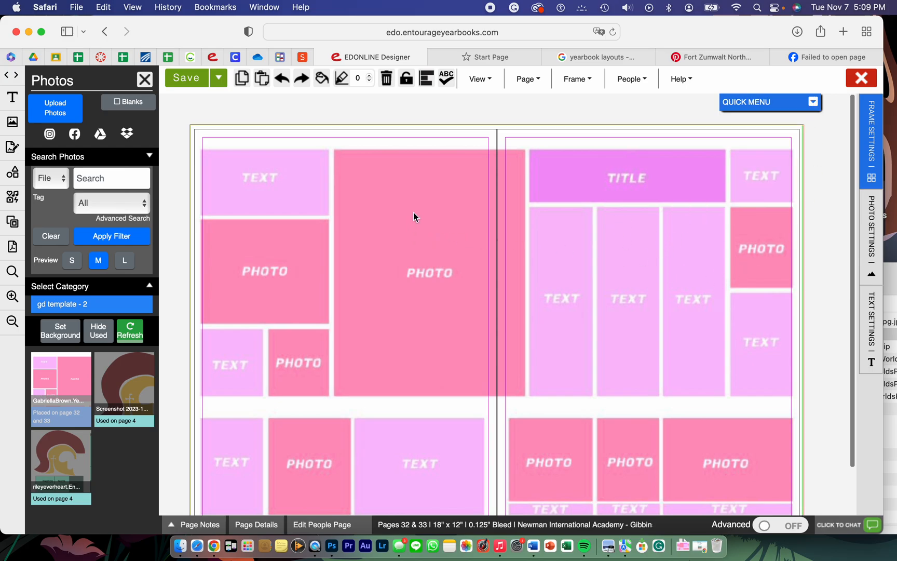
pyautogui.click(407, 79)
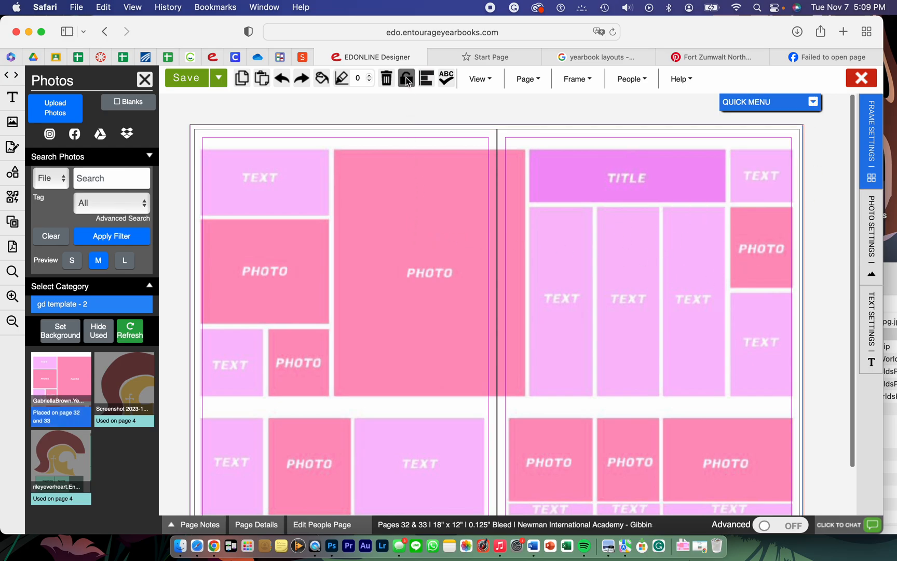
pyautogui.click(415, 137)
pyautogui.click(408, 79)
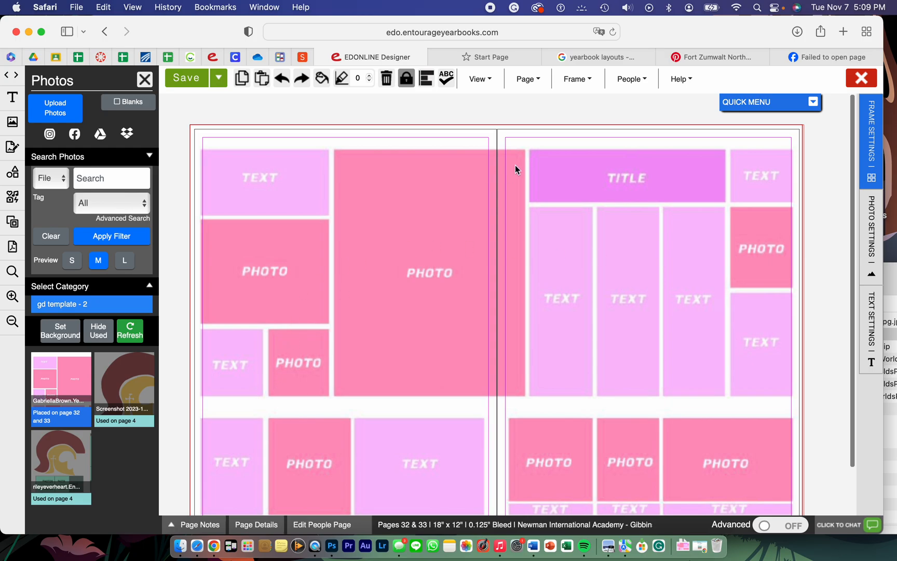
pyautogui.scroll(-2, 604, 361)
pyautogui.scroll(2, 605, 360)
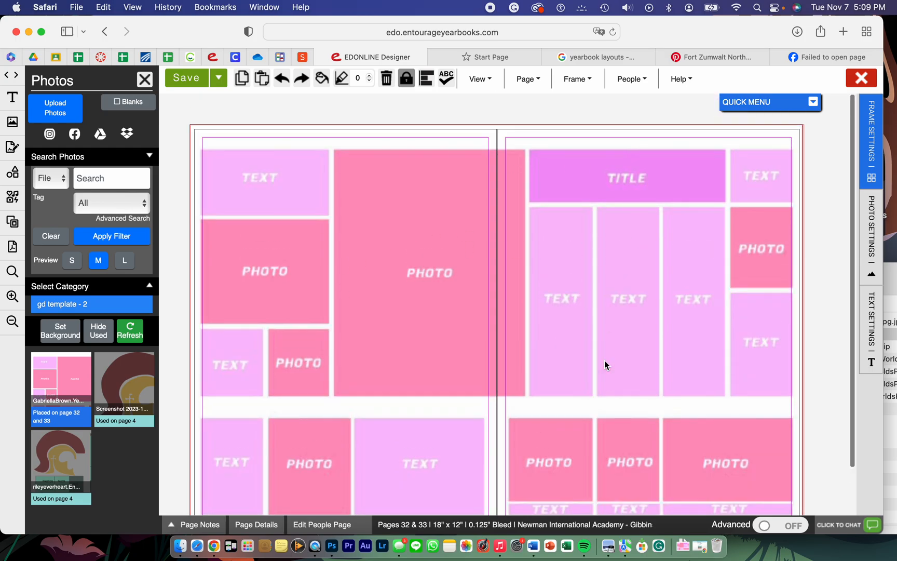